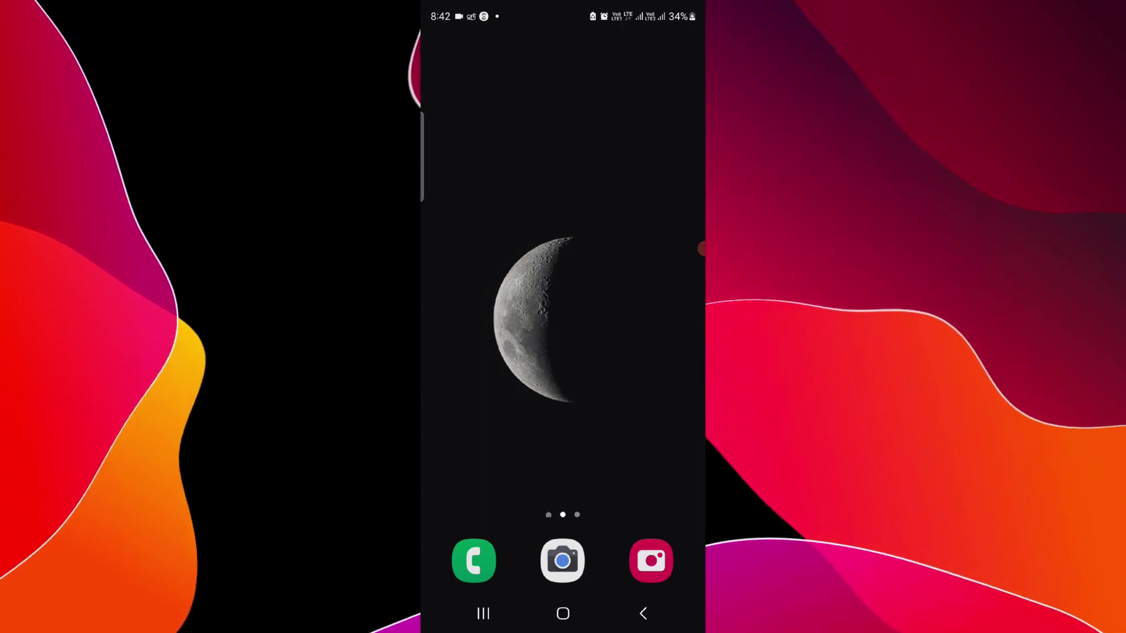
- Start a Google search and enter 'zelle', correcting a mistyped extra letter
click(541, 271)
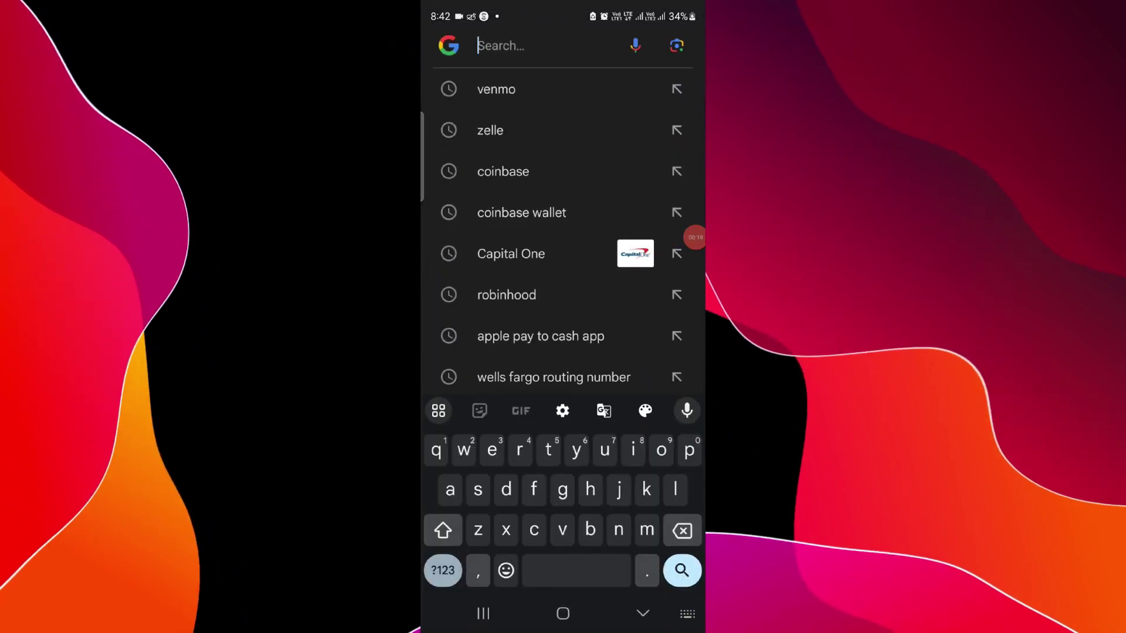
text(z)
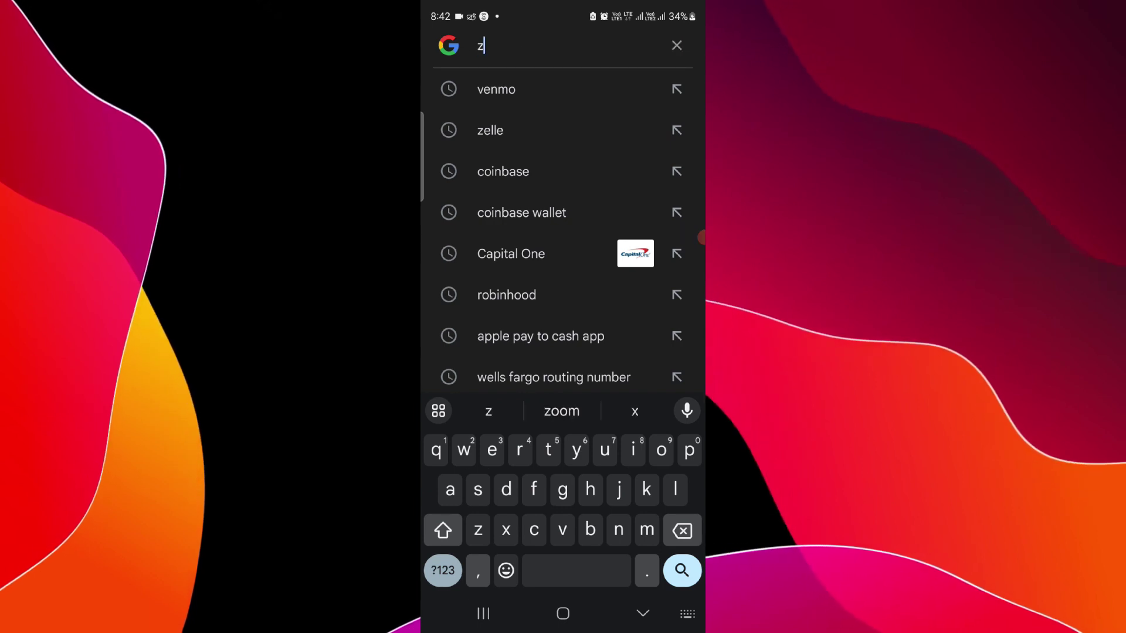
text(elle)
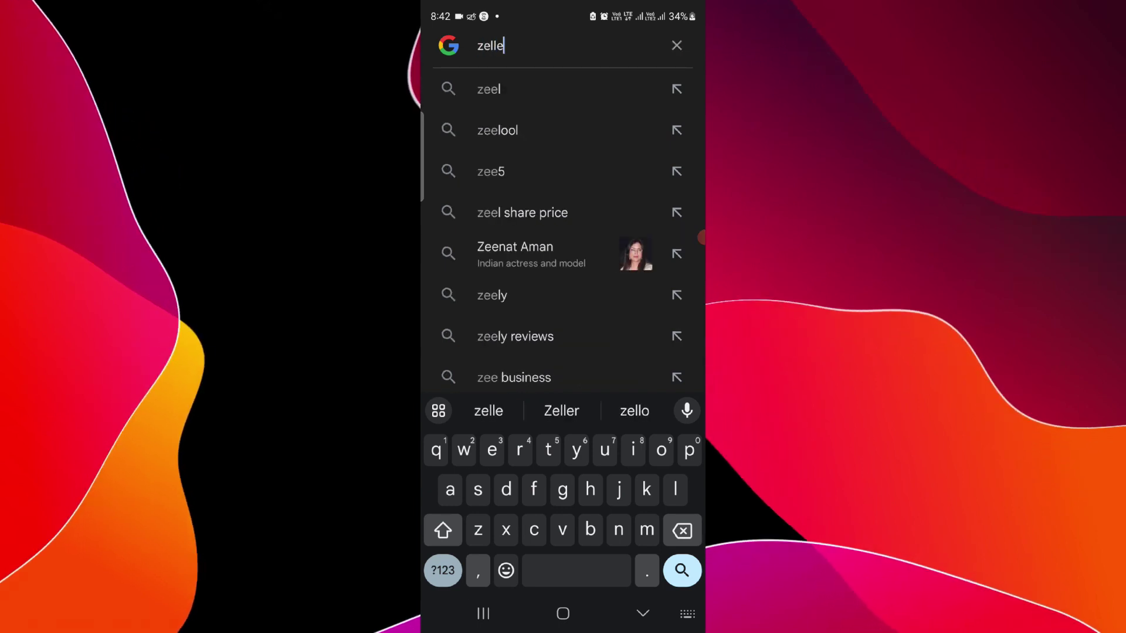
- Search for zelle, open zellepay.com's Contact Us page, then close all recent apps
click(682, 571)
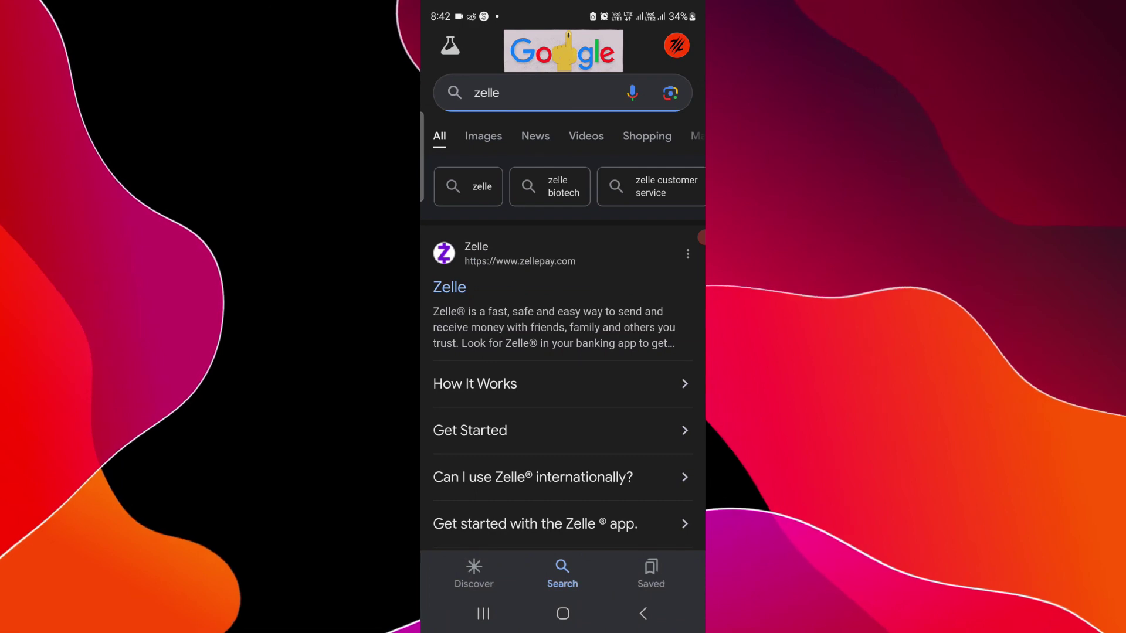
click(450, 291)
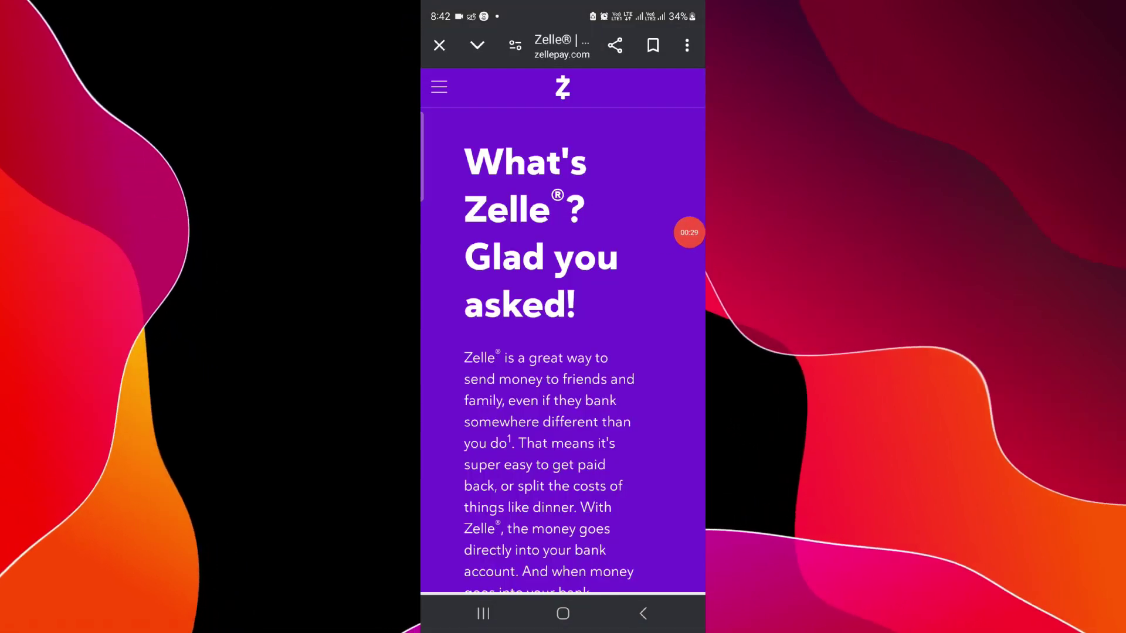
click(438, 87)
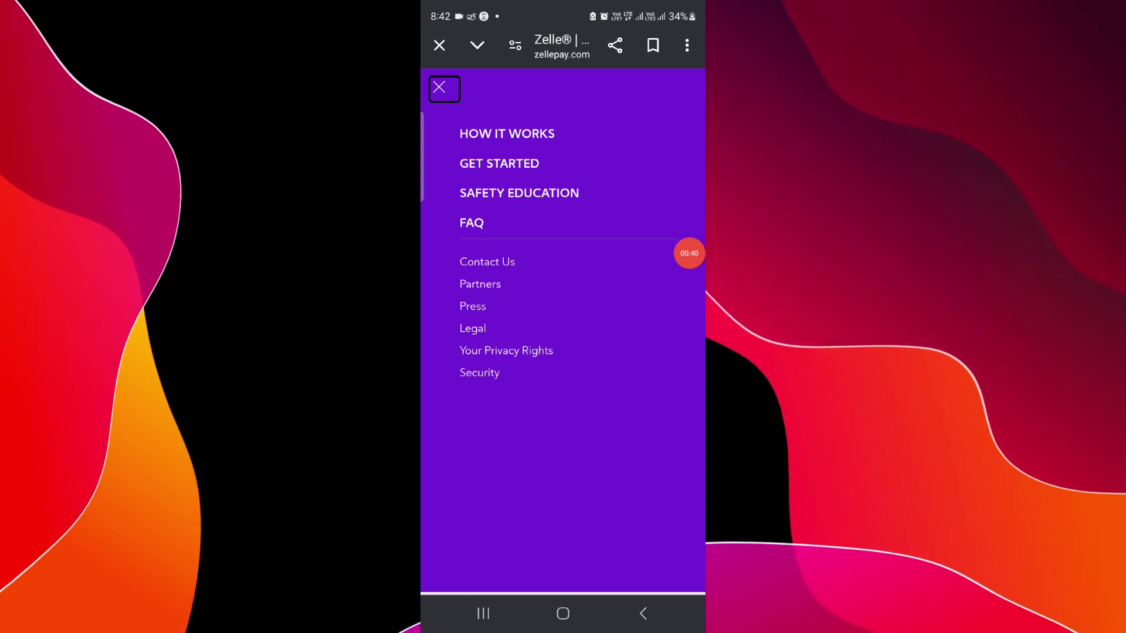
click(487, 261)
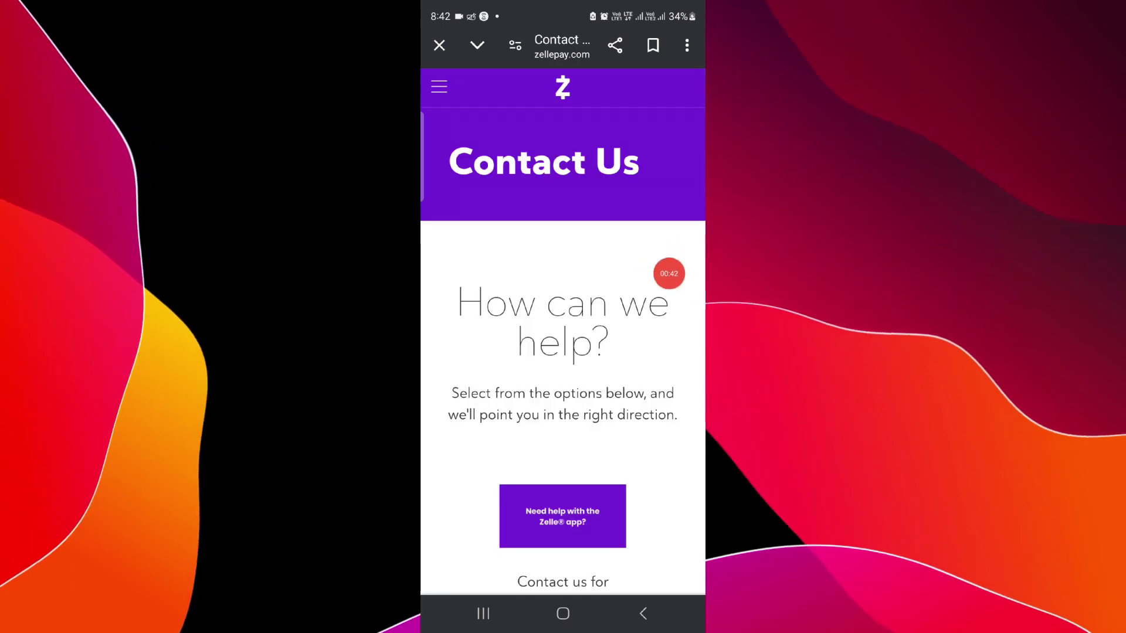
key(super)
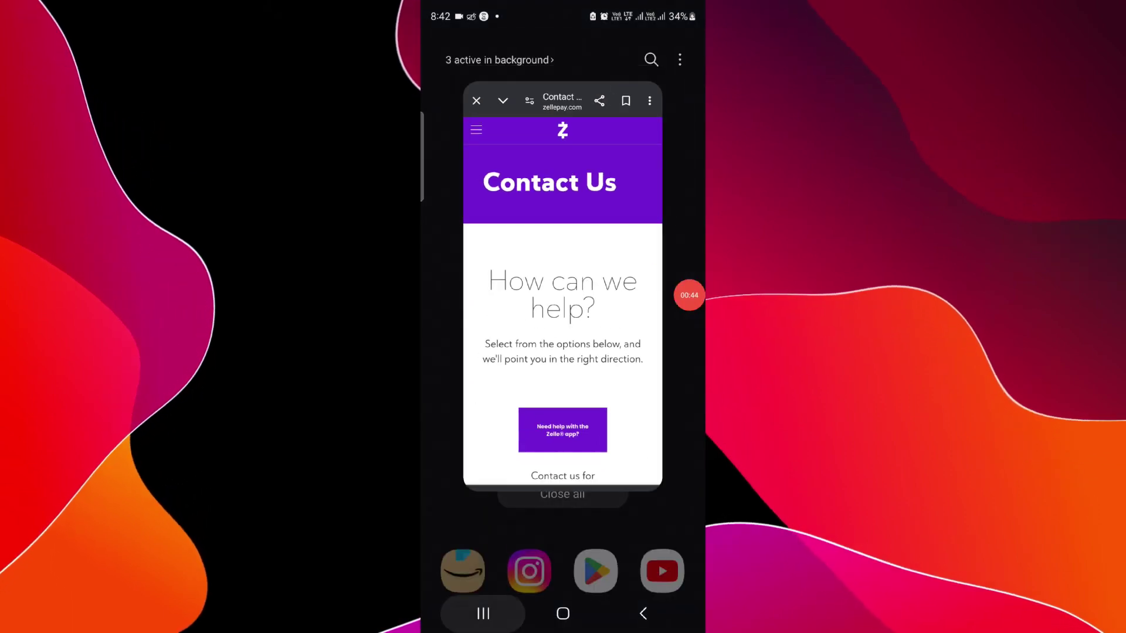
click(563, 493)
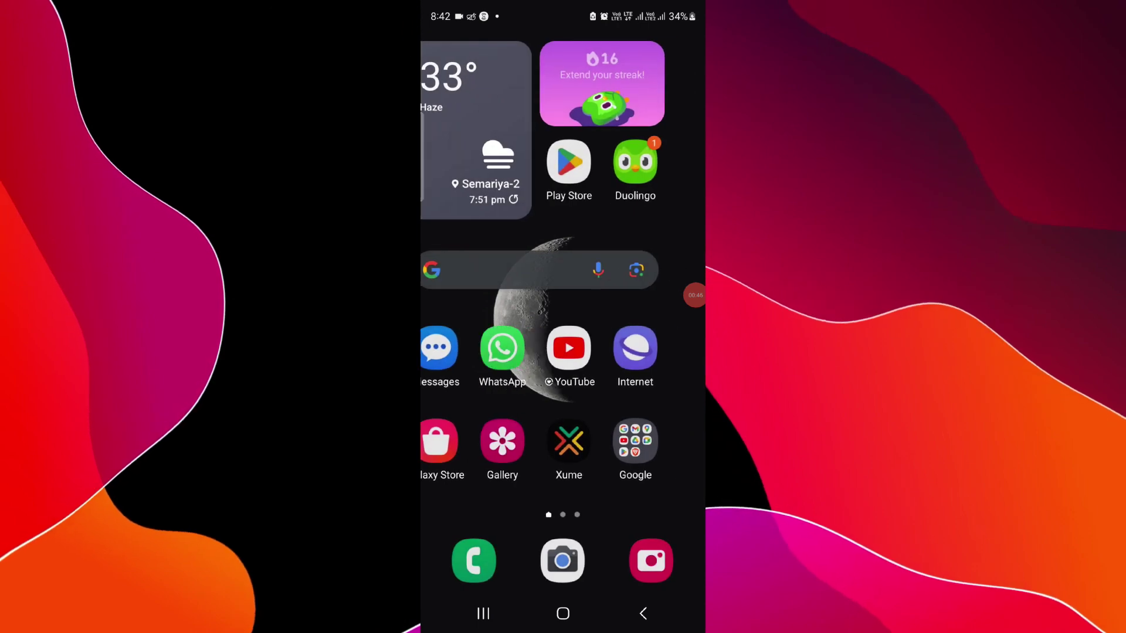
- Swipe over to the empty second home page with the moon wallpaper
drag(651, 406, 458, 405)
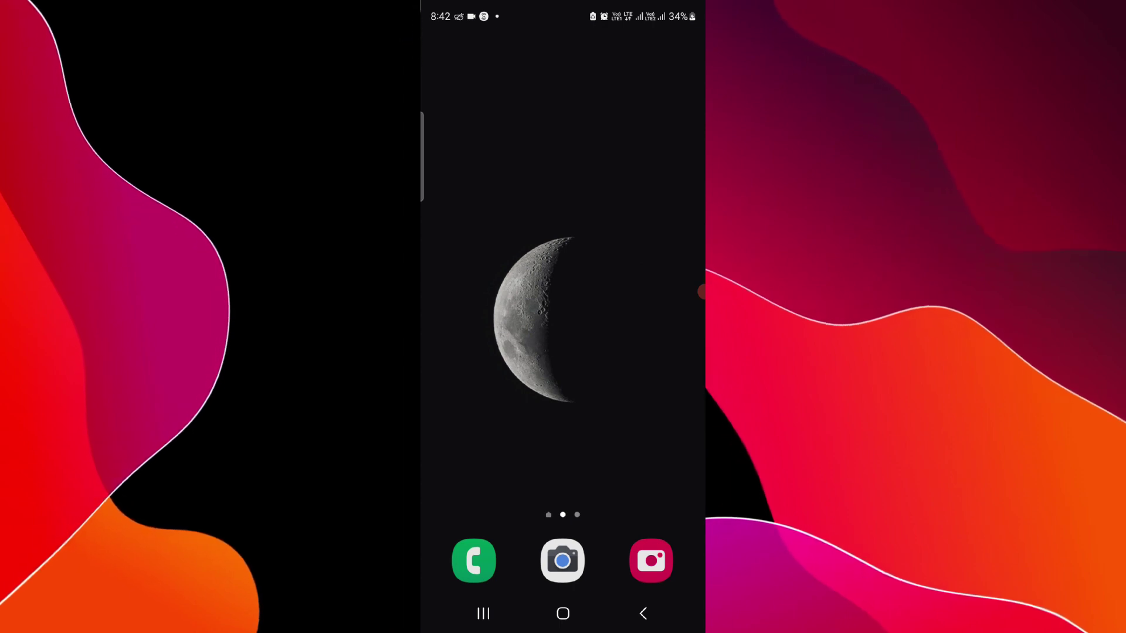
click(697, 292)
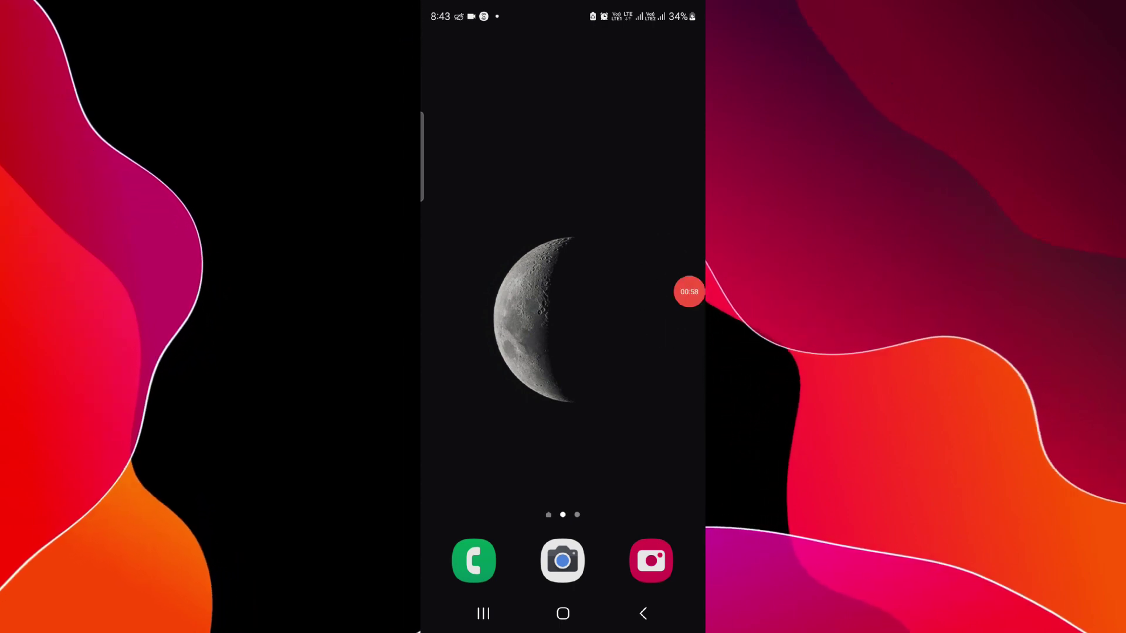